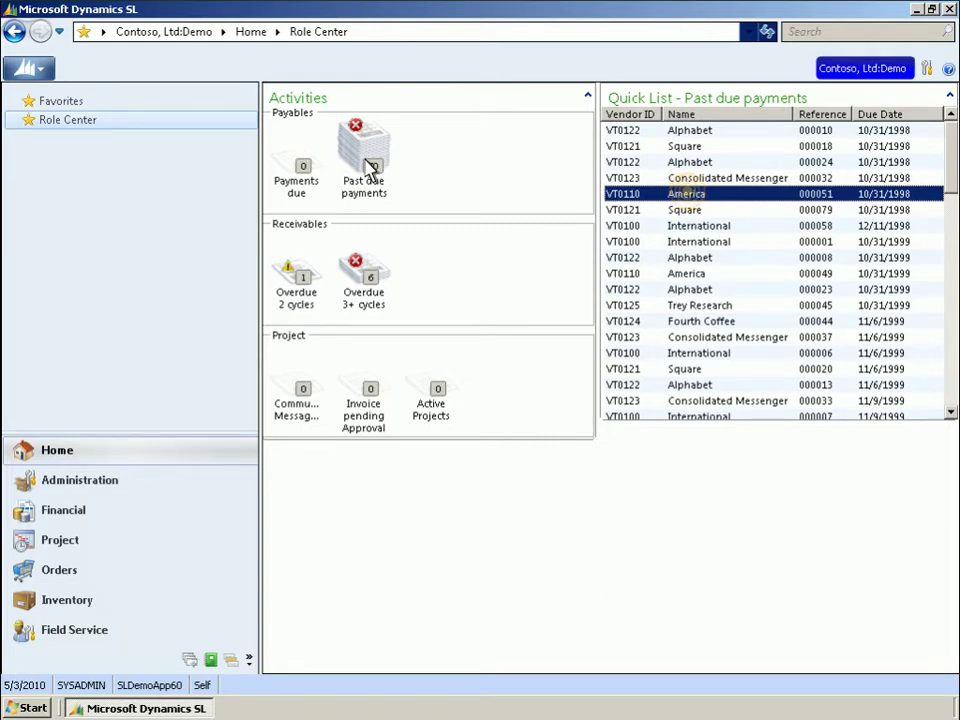
# View vendor America's record from the Quick List, then close Vendor Maintenance.
pyautogui.doubleClick(686, 196)
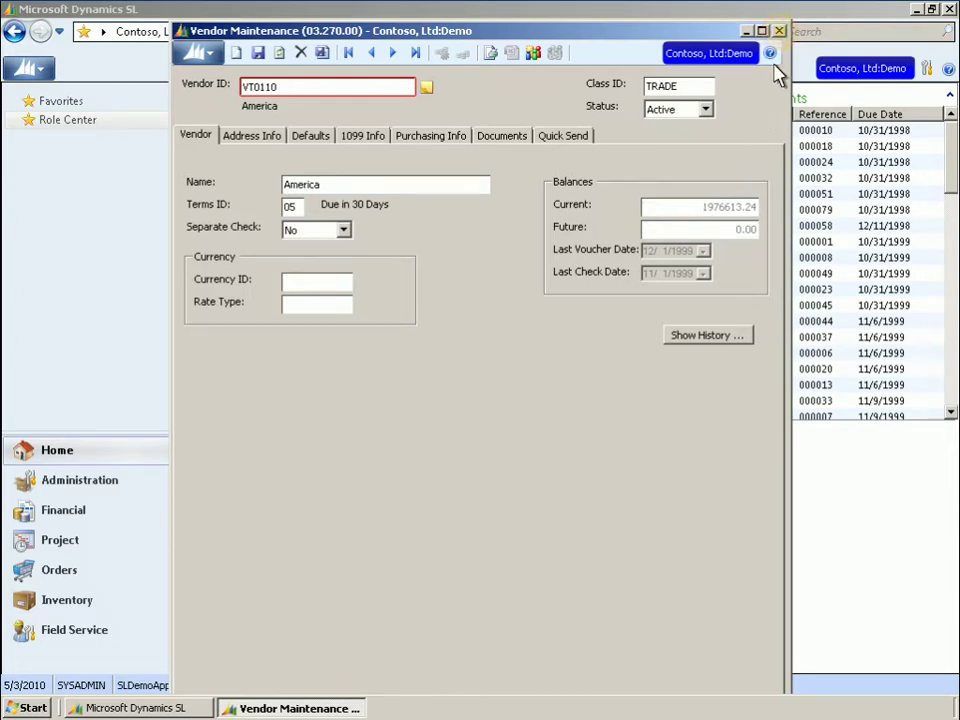
pyautogui.click(779, 31)
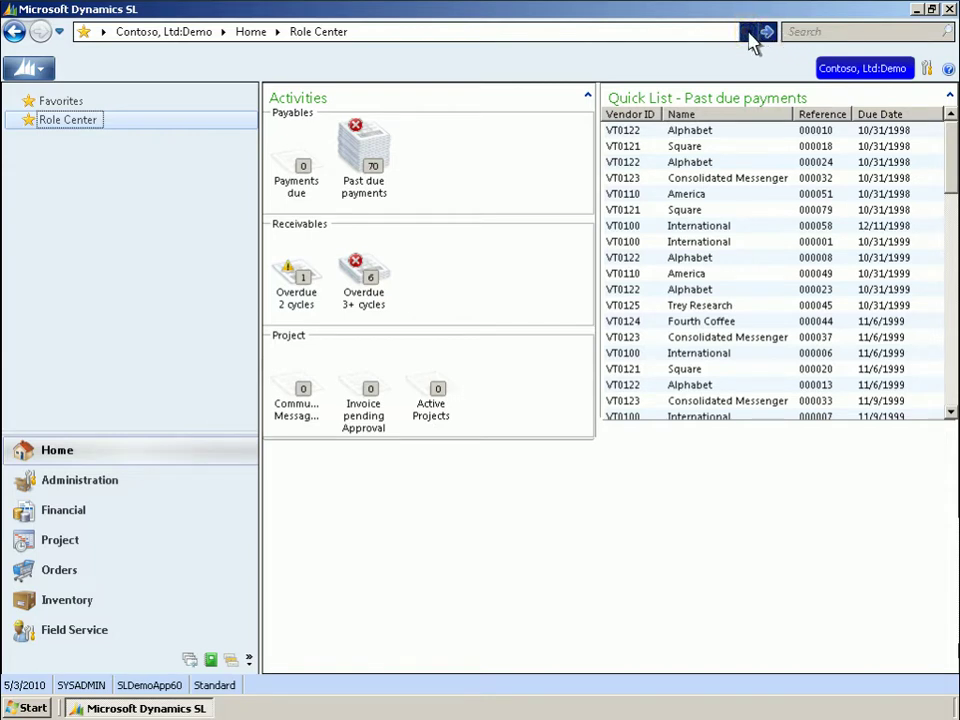
# Reopen Voucher and Adjustment Entry from the screen history, then close it.
pyautogui.click(746, 34)
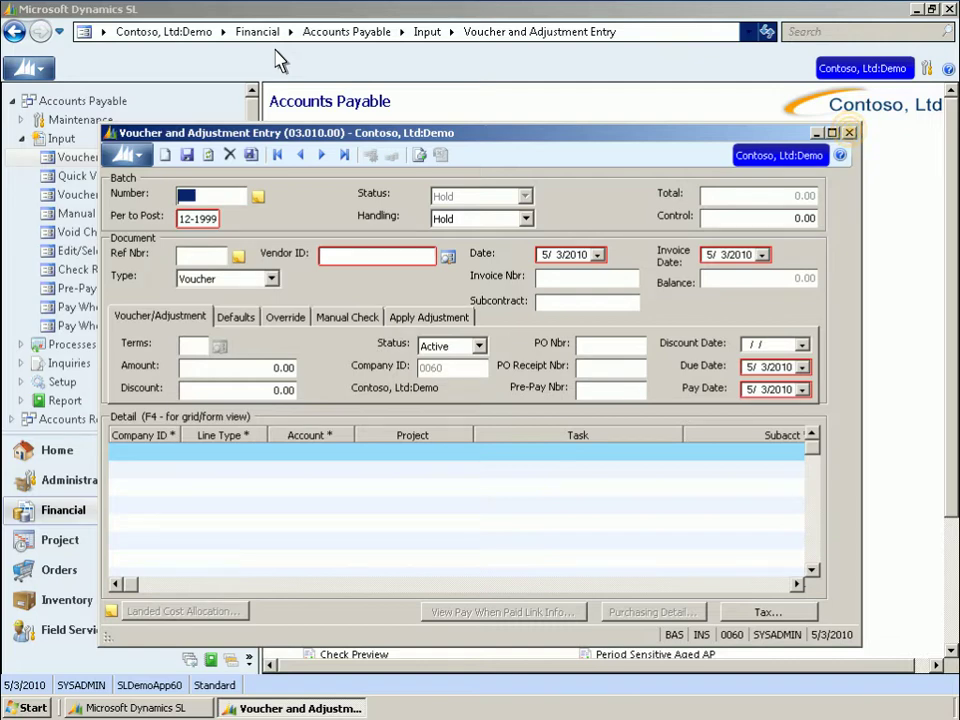
pyautogui.click(849, 134)
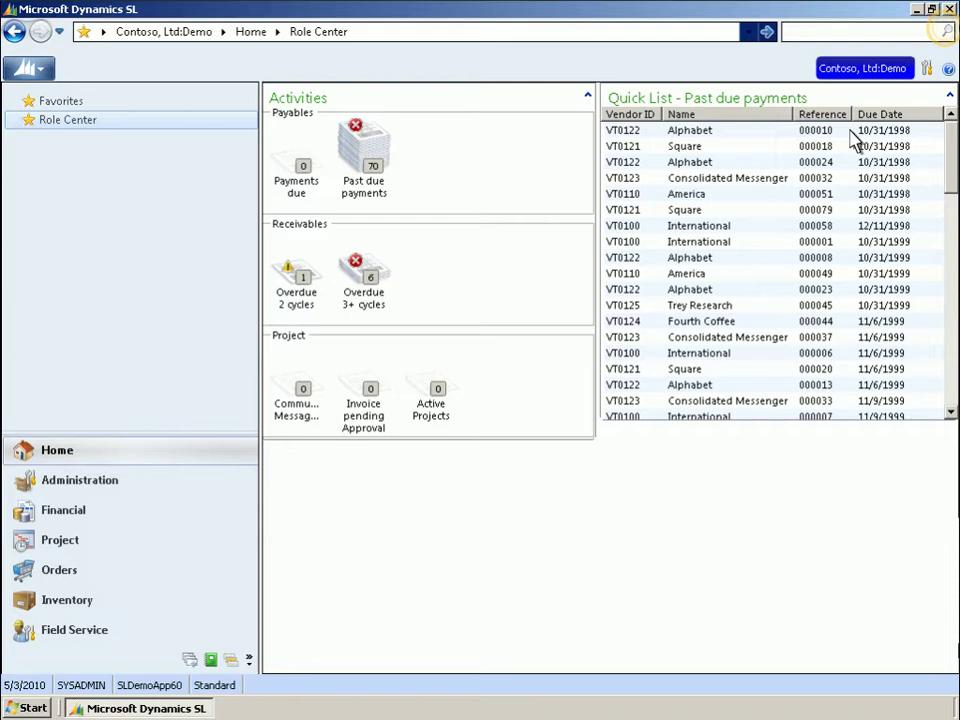
pyautogui.write('item')
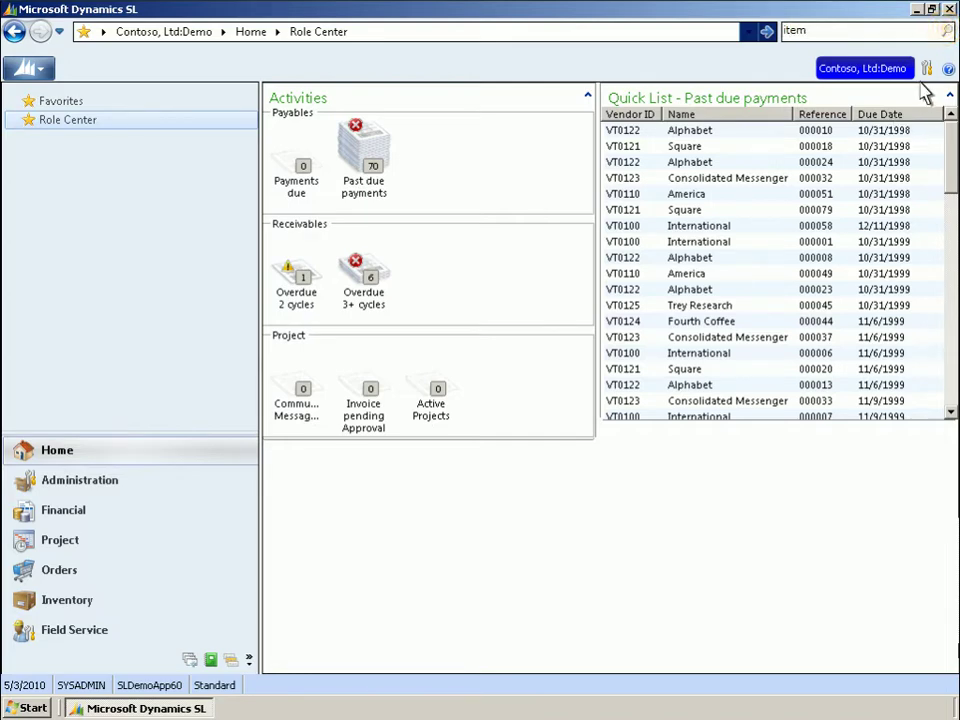
pyautogui.click(946, 32)
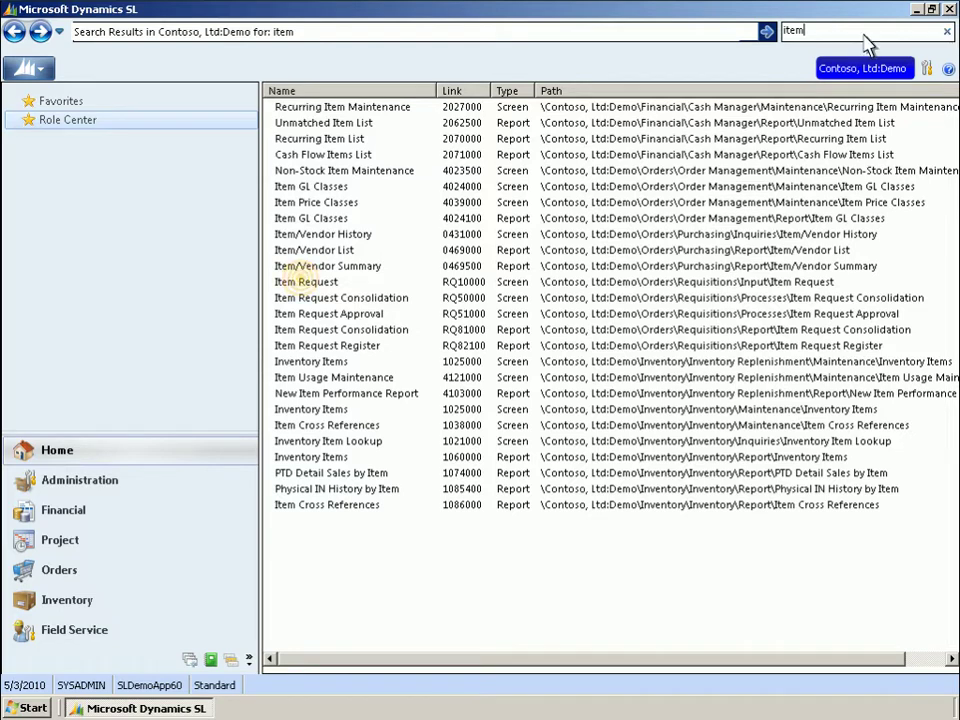
pyautogui.click(305, 285)
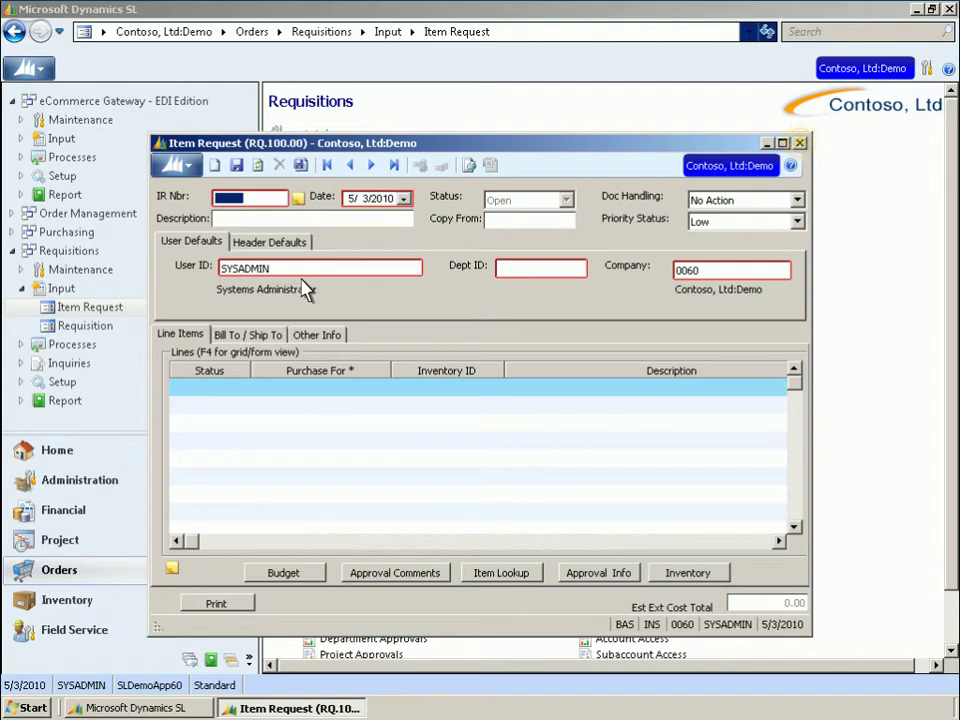
pyautogui.click(800, 143)
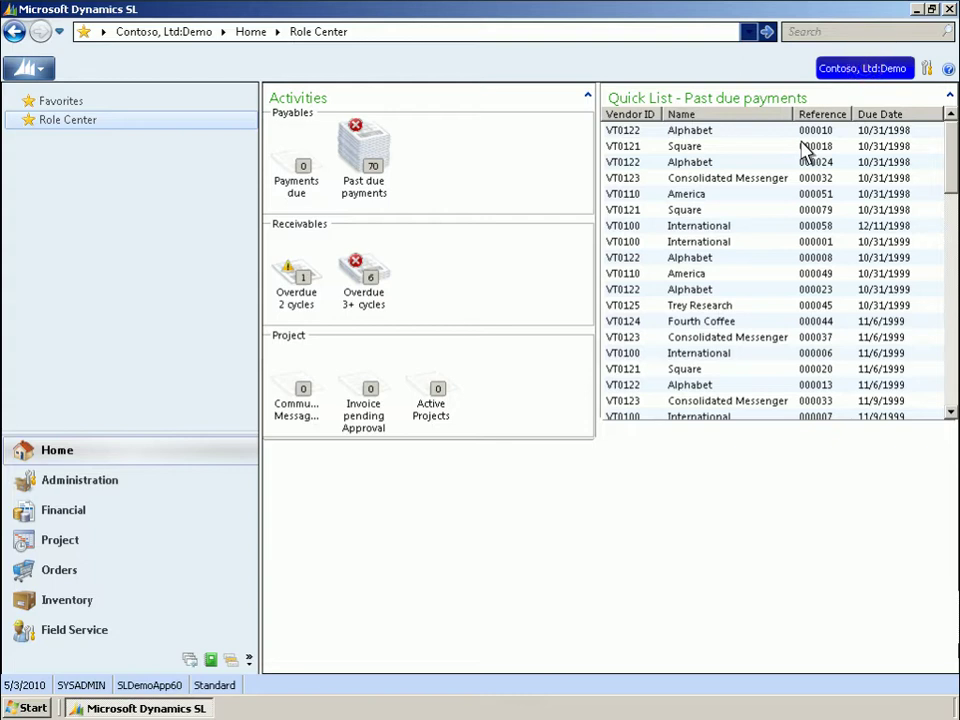
# Switch the company to Litware, Inc:Demo, then search 'wine' and choose Coho Winery:Demo.
pyautogui.click(866, 72)
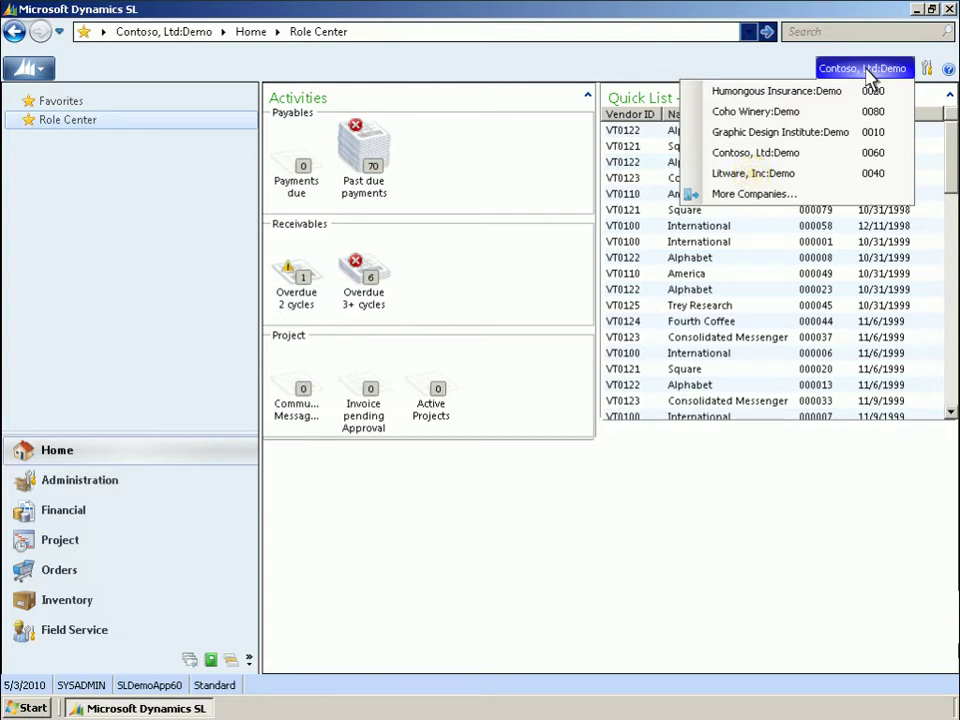
pyautogui.click(748, 174)
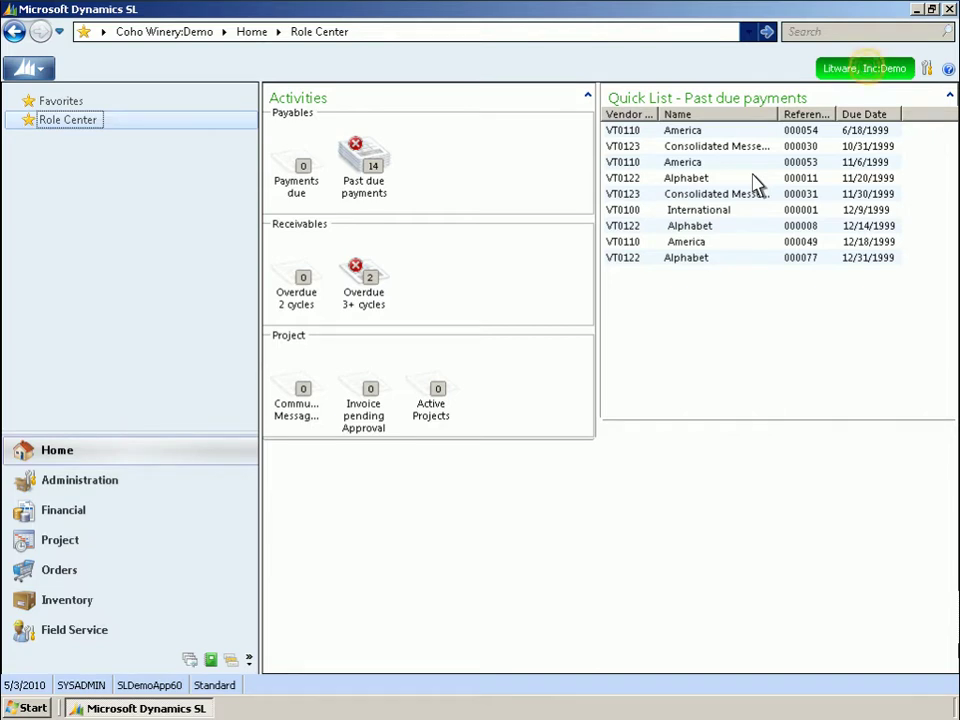
pyautogui.click(867, 70)
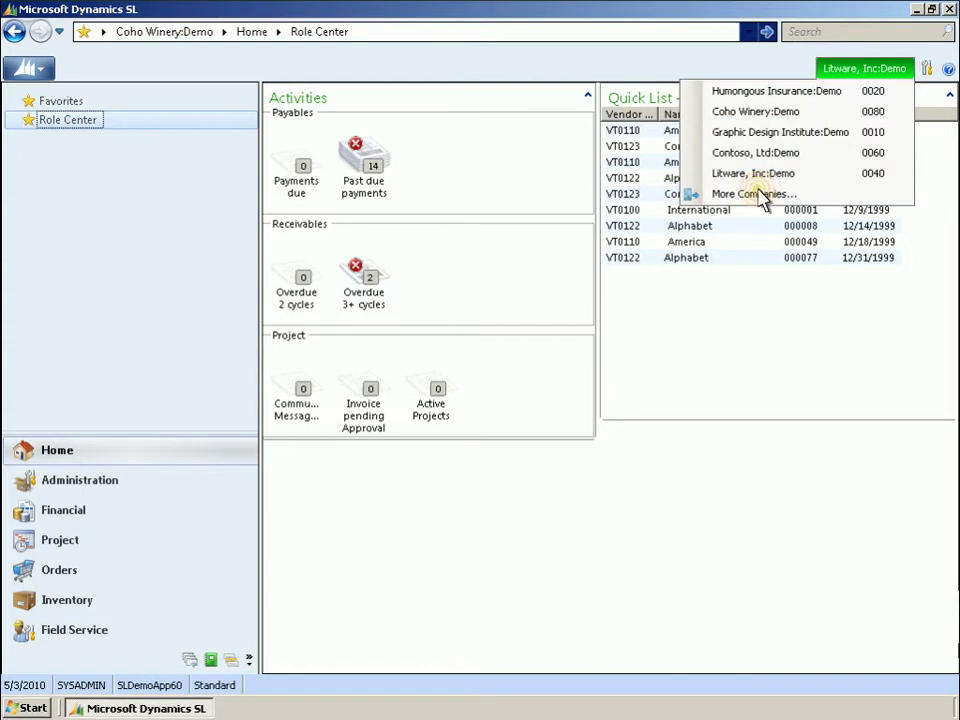
pyautogui.click(758, 194)
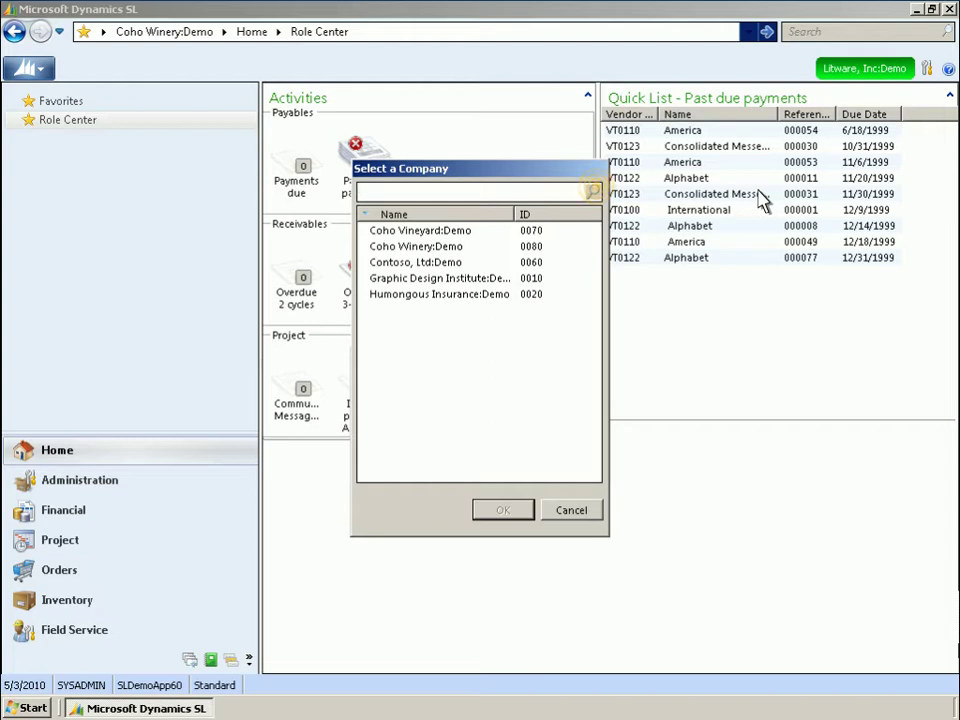
pyautogui.write('wine')
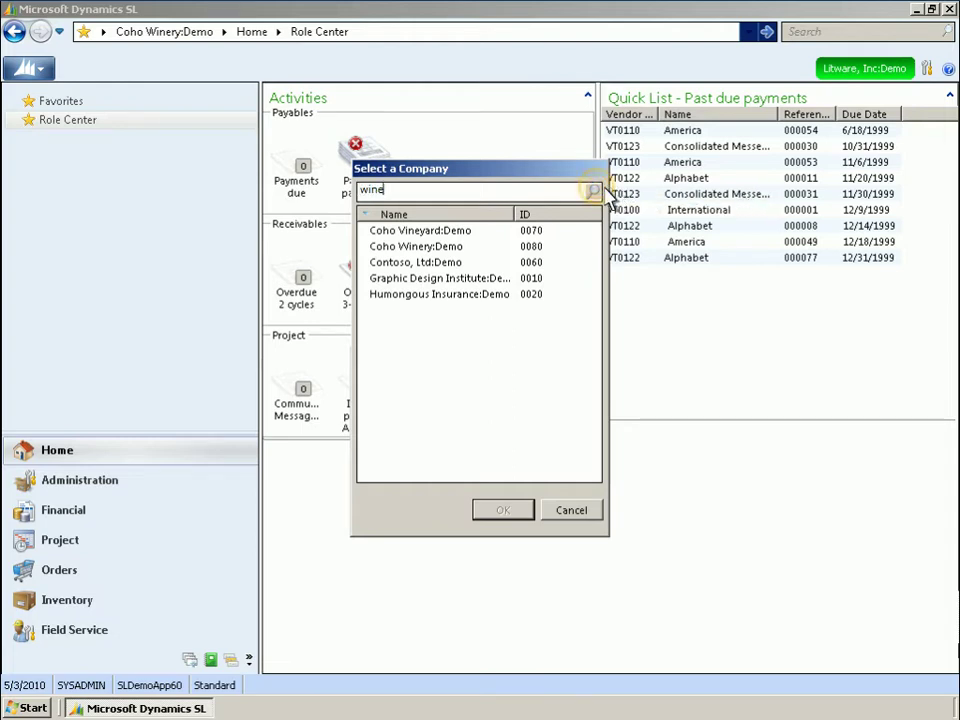
pyautogui.click(593, 190)
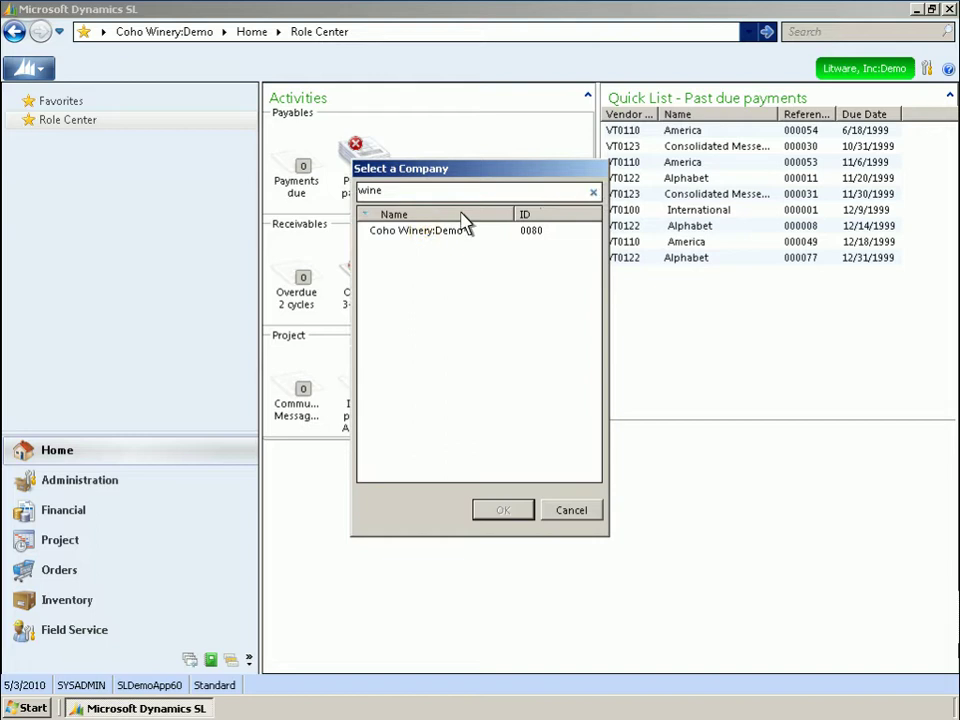
pyautogui.click(430, 238)
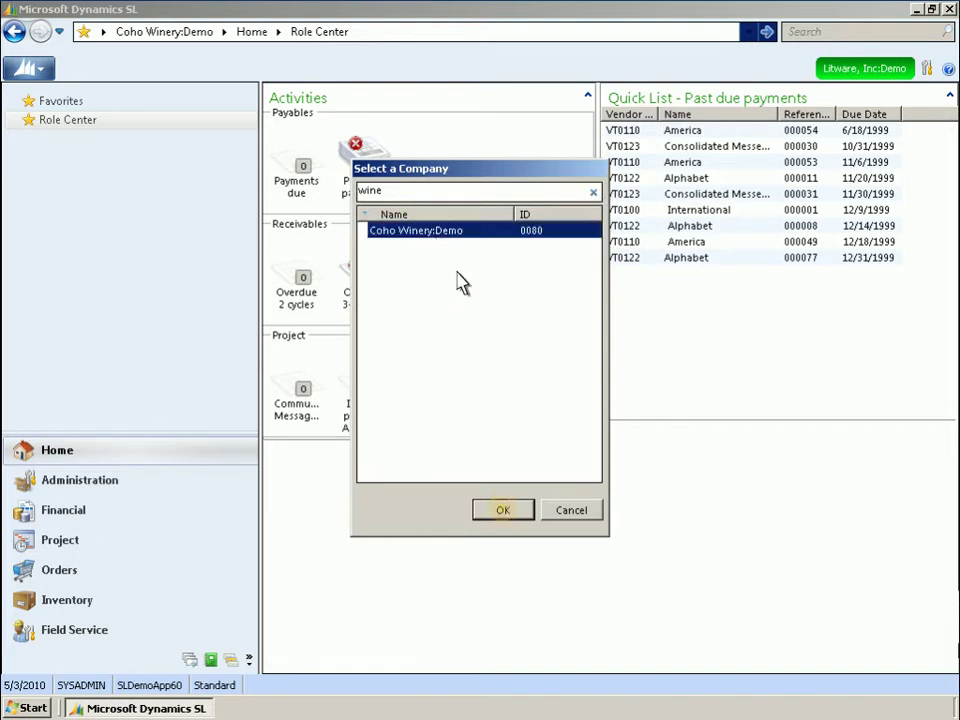
pyautogui.click(503, 512)
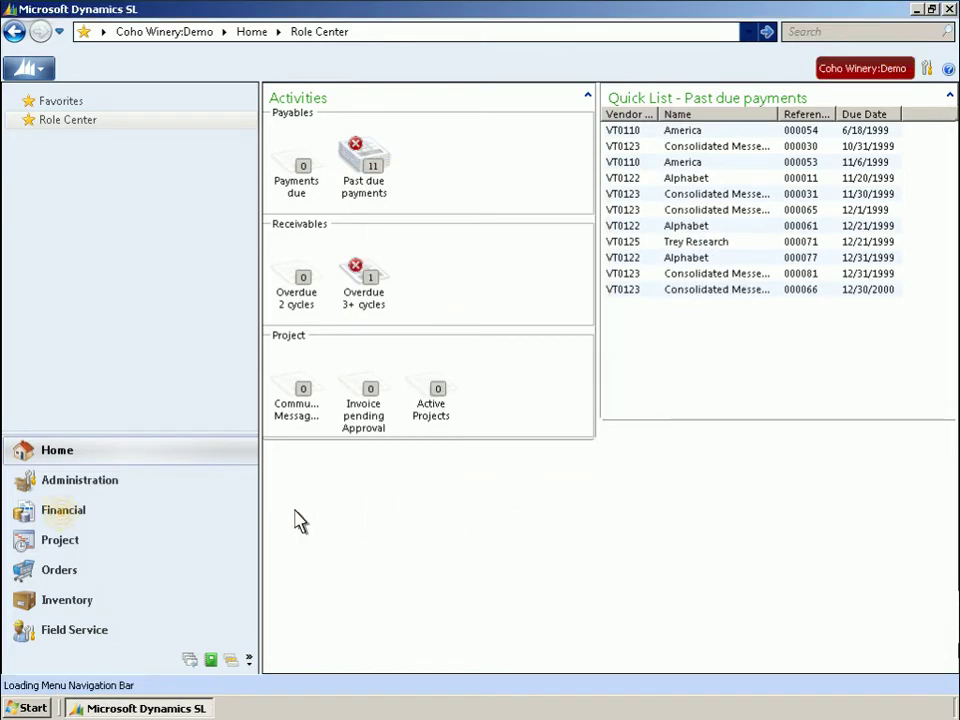
# Open Coho Winery's Voucher and Adjustment Entry and Contoso's from history, then close Coho's.
pyautogui.click(63, 511)
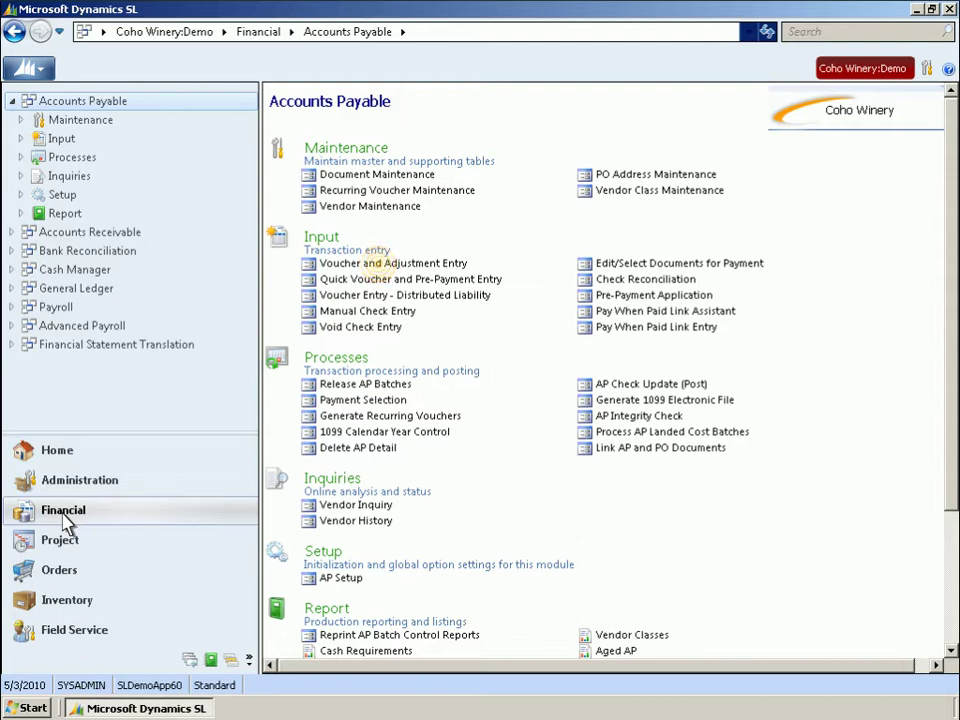
pyautogui.click(380, 264)
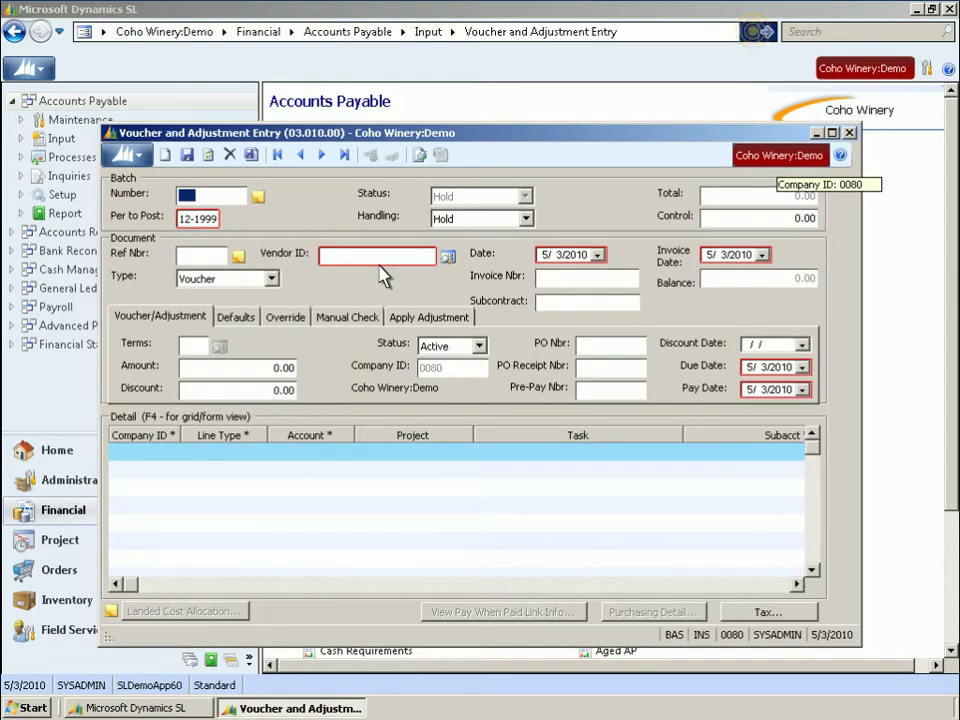
pyautogui.click(752, 32)
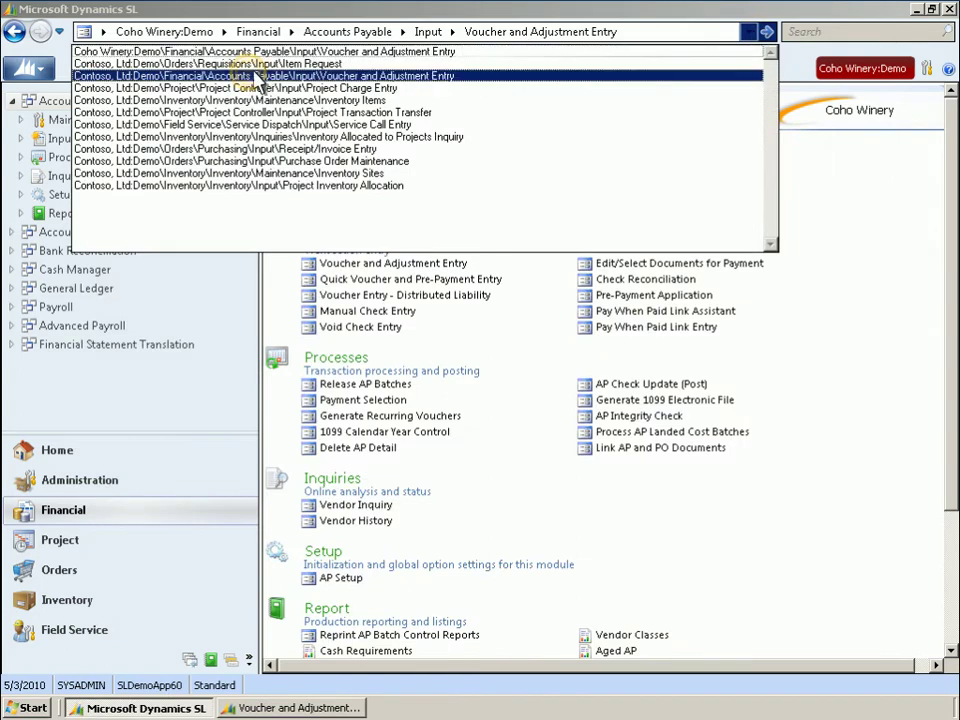
pyautogui.click(253, 77)
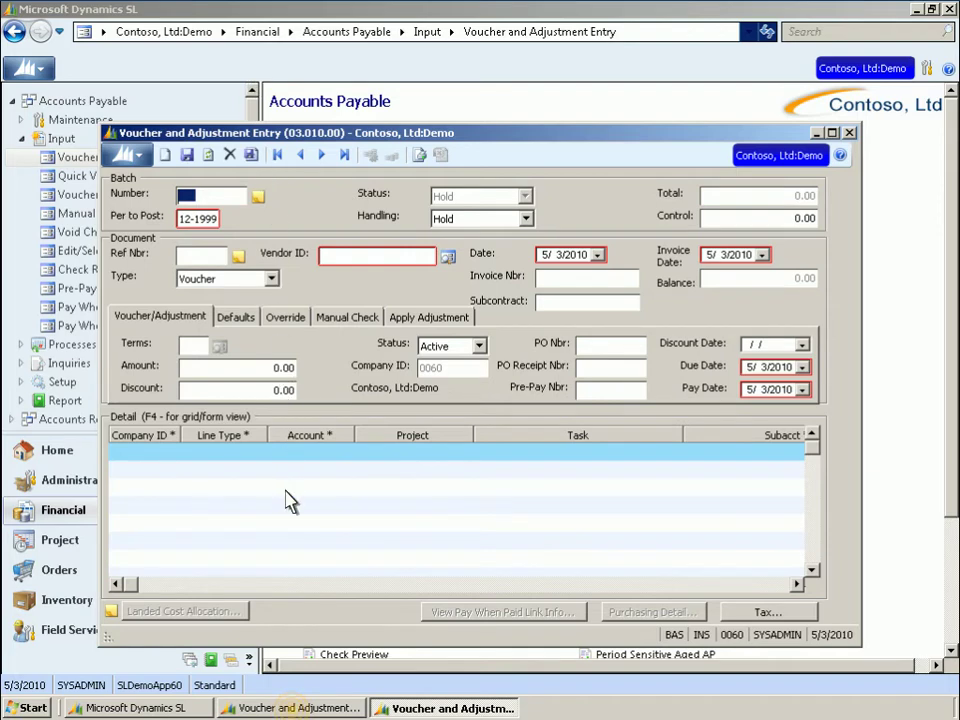
pyautogui.click(295, 708)
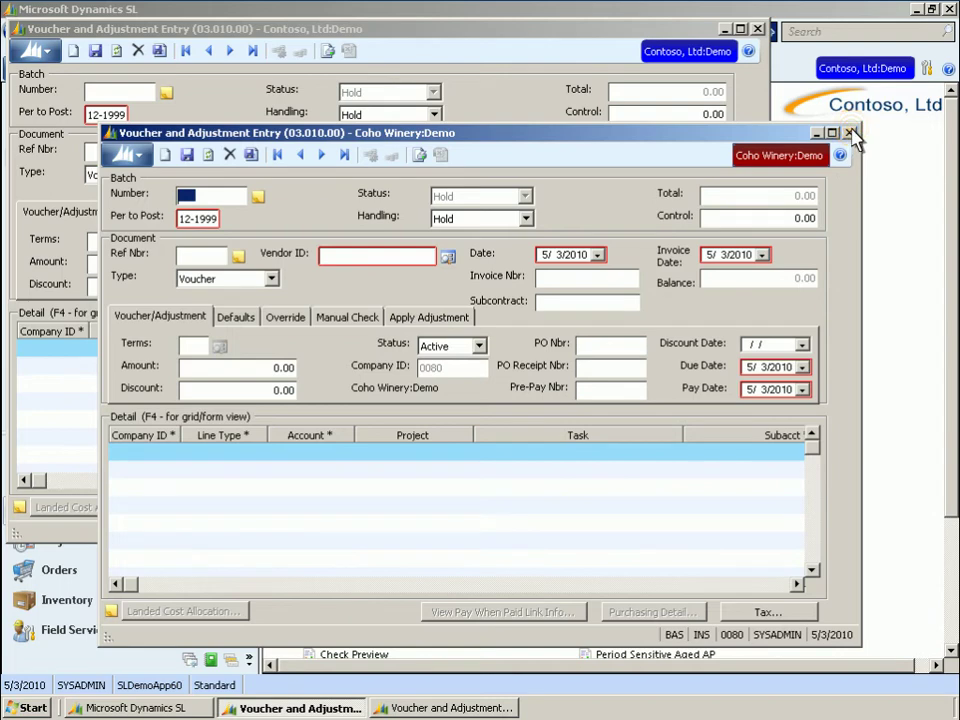
pyautogui.click(849, 132)
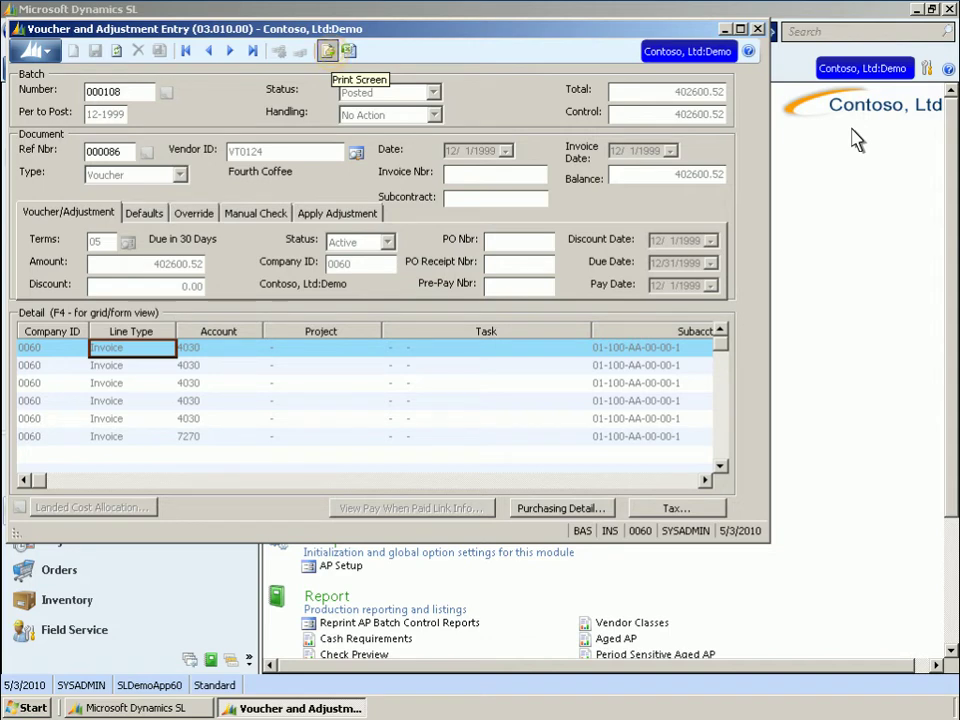
# Print a screen image of the Fourth Coffee voucher.
pyautogui.click(329, 51)
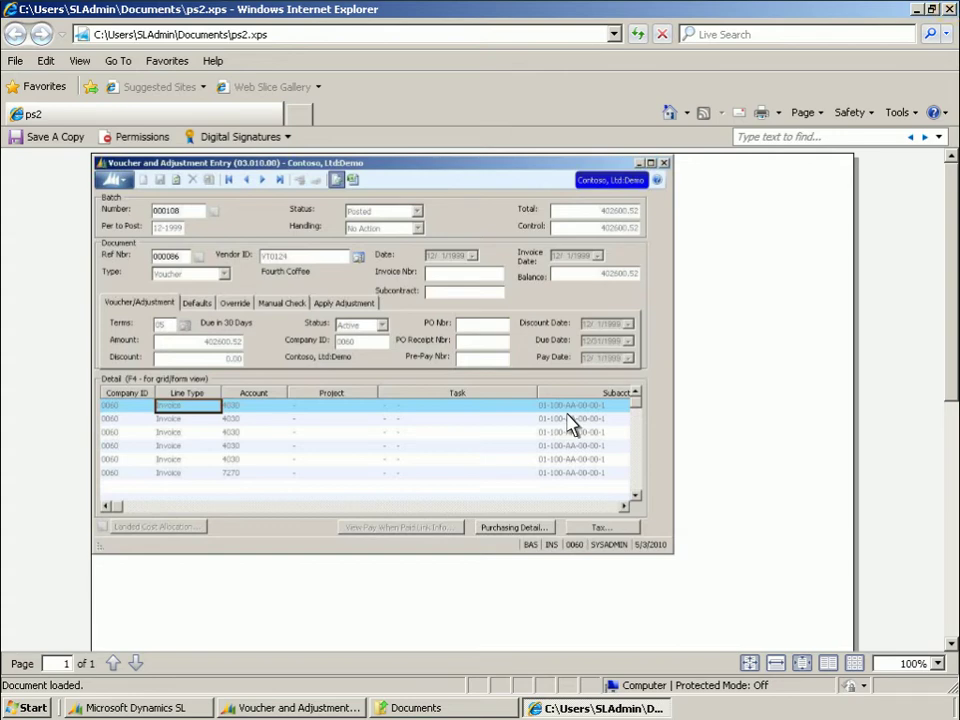
# Close the ps2.xps screenshot in Internet Explorer.
pyautogui.click(950, 10)
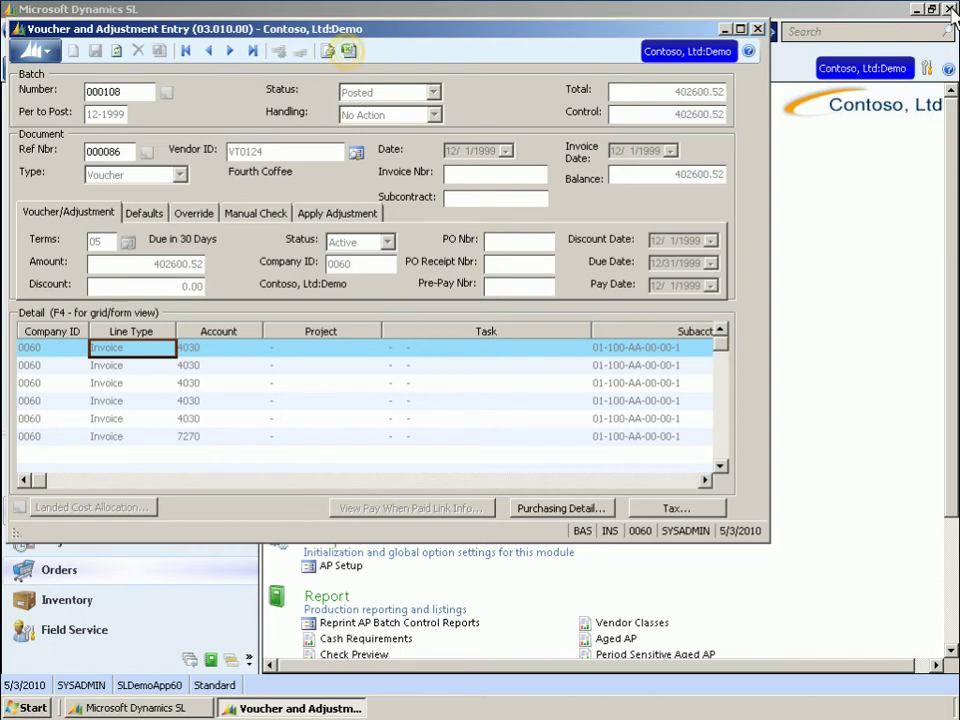
# Export the voucher grid to Excel and check the Account filter showing 4030 and 7270.
pyautogui.click(348, 52)
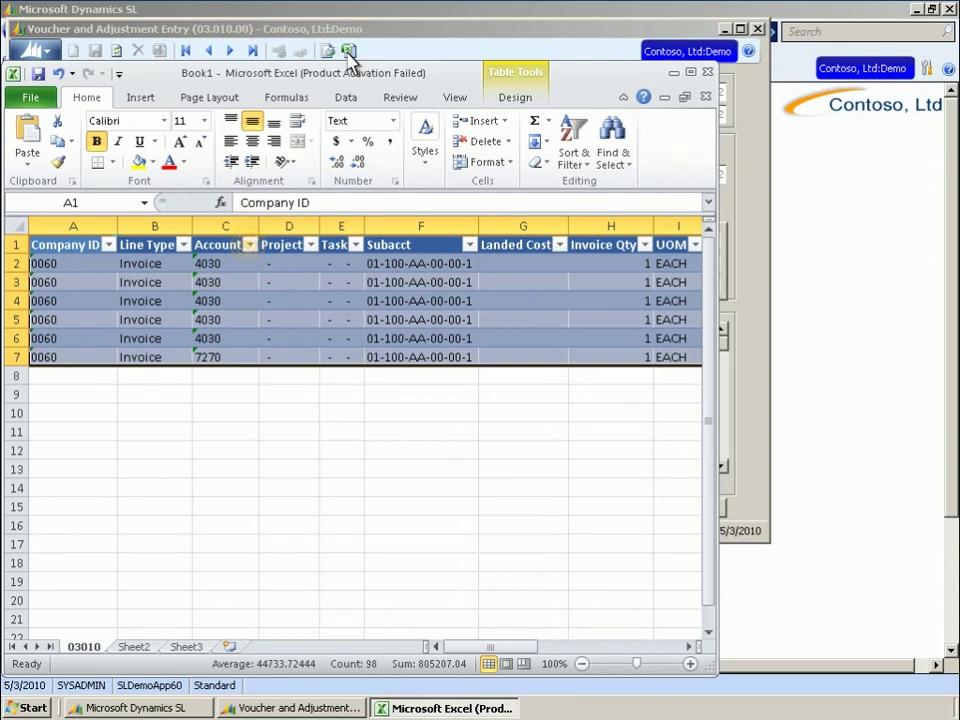
pyautogui.click(251, 245)
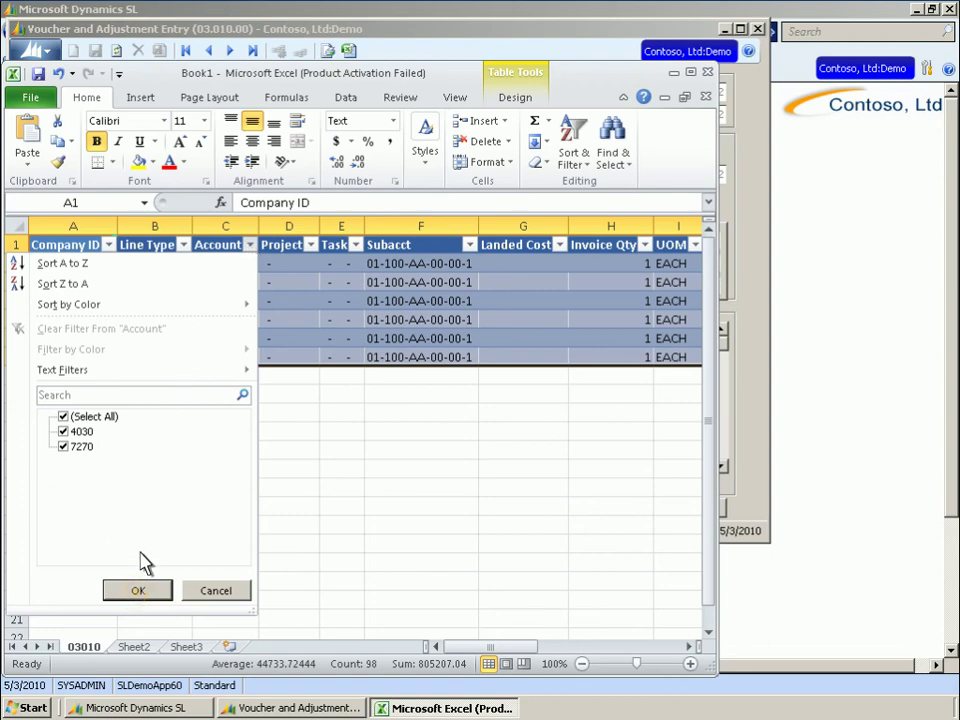
pyautogui.click(137, 594)
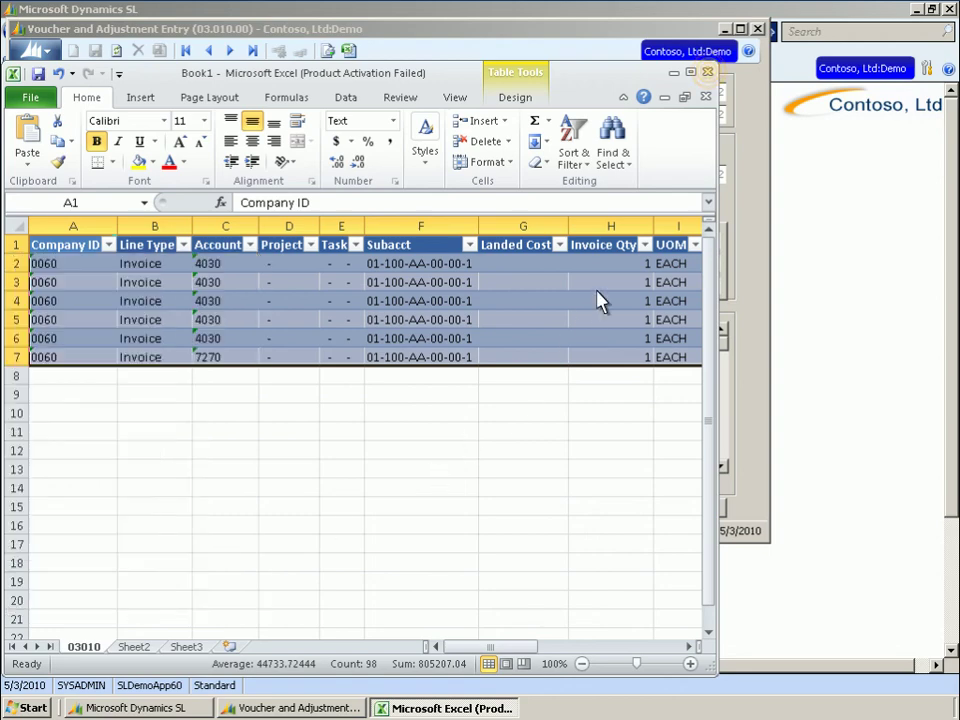
# Close the exported Excel workbook.
pyautogui.click(708, 73)
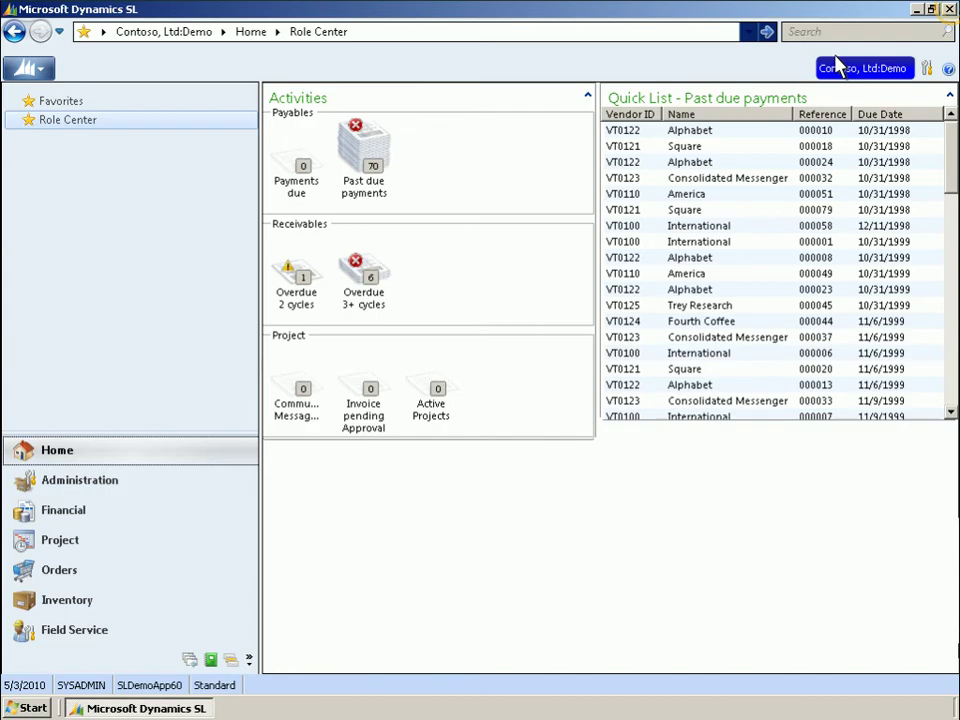